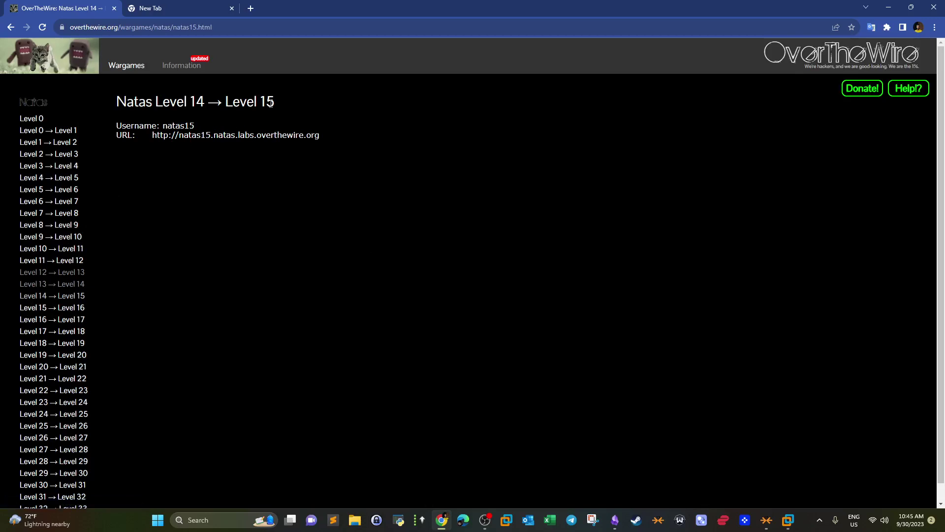
# Step: Switch to Firefox in the Kali VM on natas15 and focus its empty Username field
pyautogui.moveTo(275, 106); pyautogui.dragTo(261, 106)
pyautogui.click(788, 520)
pyautogui.click(837, 458)
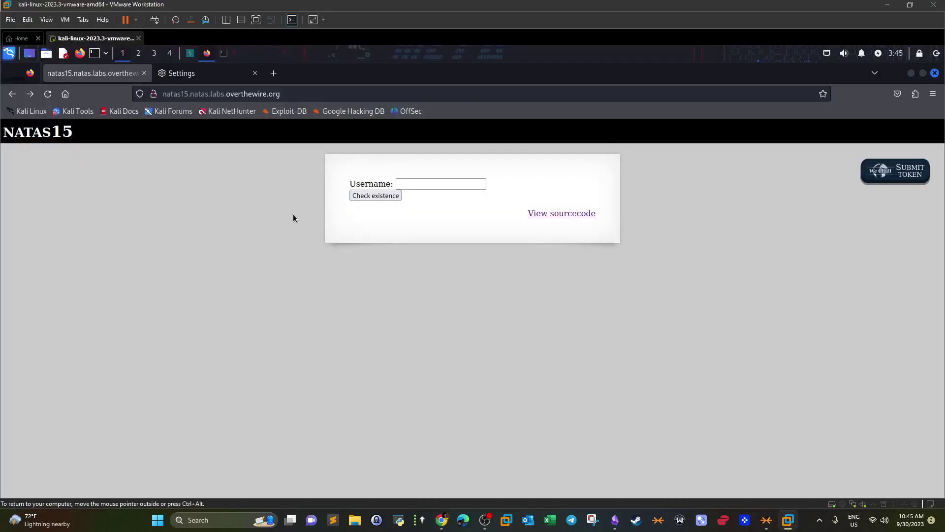
pyautogui.click(447, 183)
pyautogui.click(356, 239)
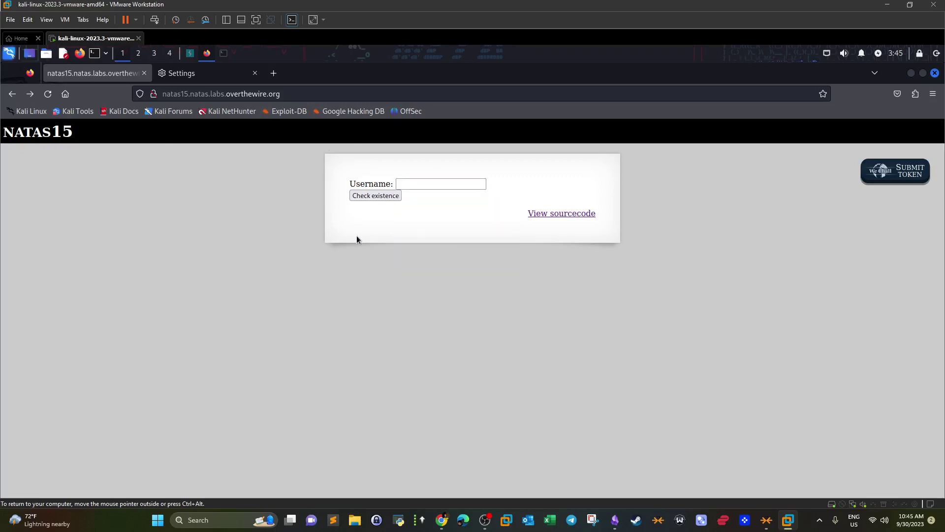
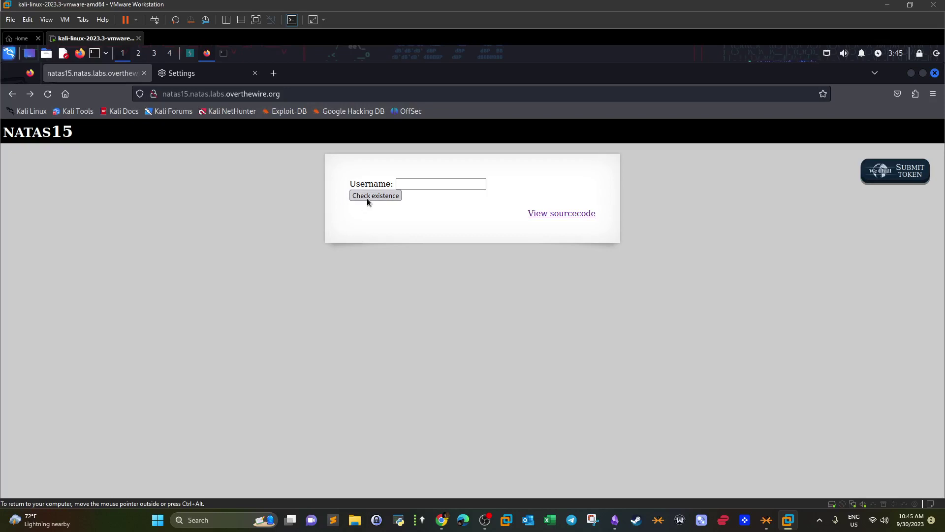
# Step: Open the natas15 page's PHP source (index-source.html) showing the users table and SQL query logic
pyautogui.click(547, 217)
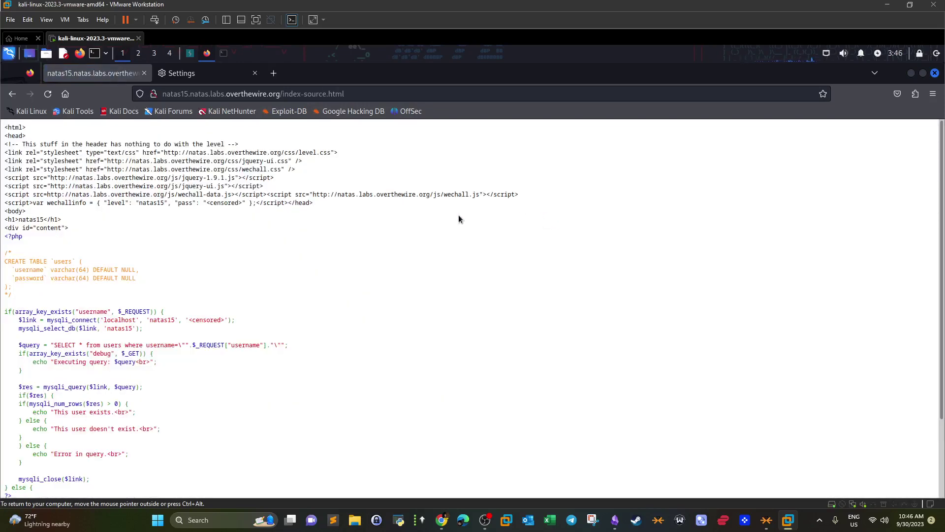
pyautogui.scroll(-2, 441, 214)
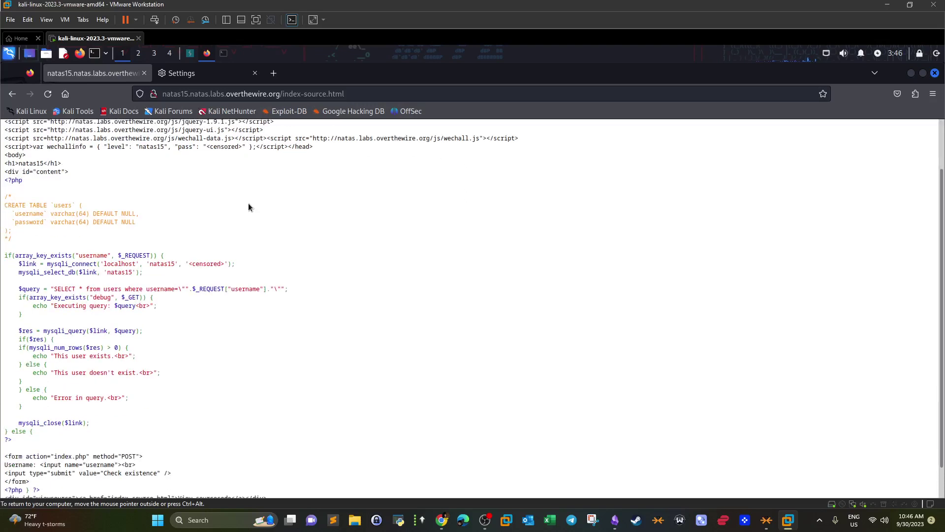
pyautogui.scroll(2, 158, 208)
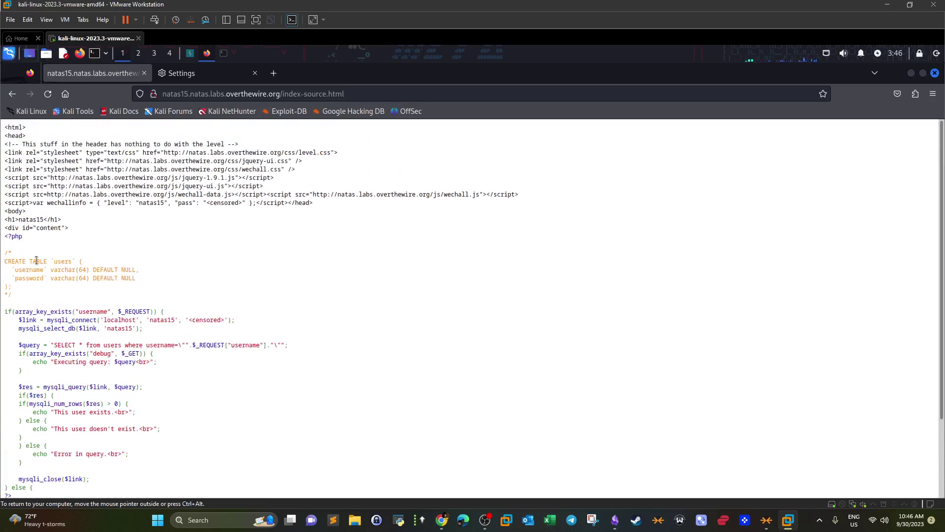
pyautogui.moveTo(11, 295); pyautogui.dragTo(5, 262)
pyautogui.click(8, 262)
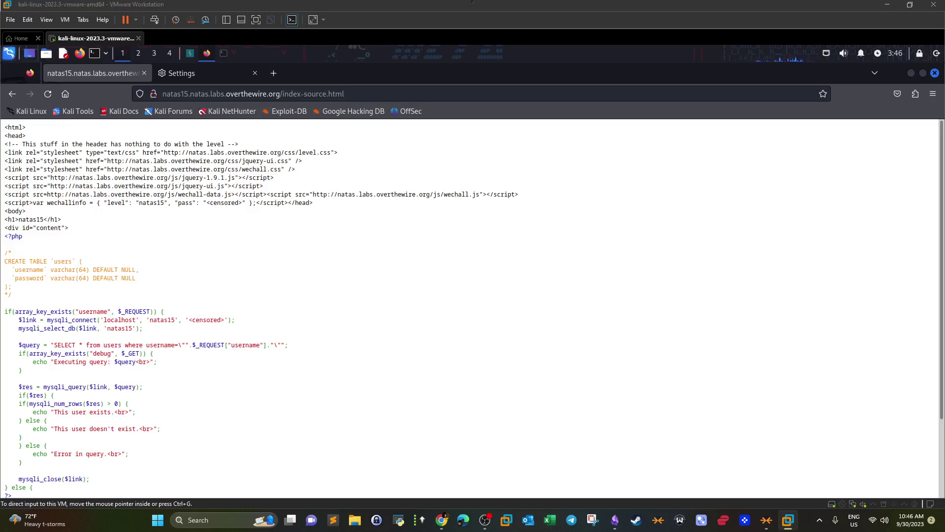
pyautogui.click(217, 269)
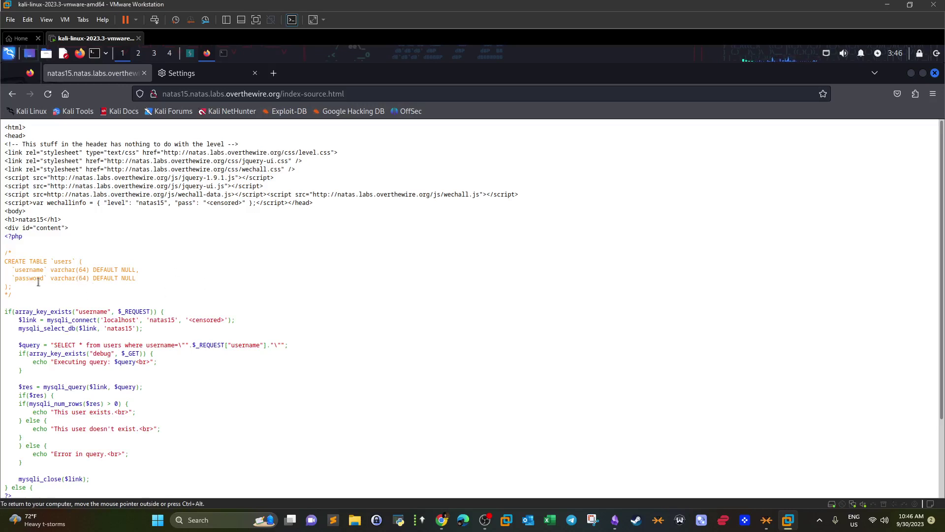
pyautogui.moveTo(36, 270); pyautogui.dragTo(40, 270)
pyautogui.moveTo(78, 279); pyautogui.dragTo(88, 279)
pyautogui.moveTo(47, 288); pyautogui.dragTo(23, 281)
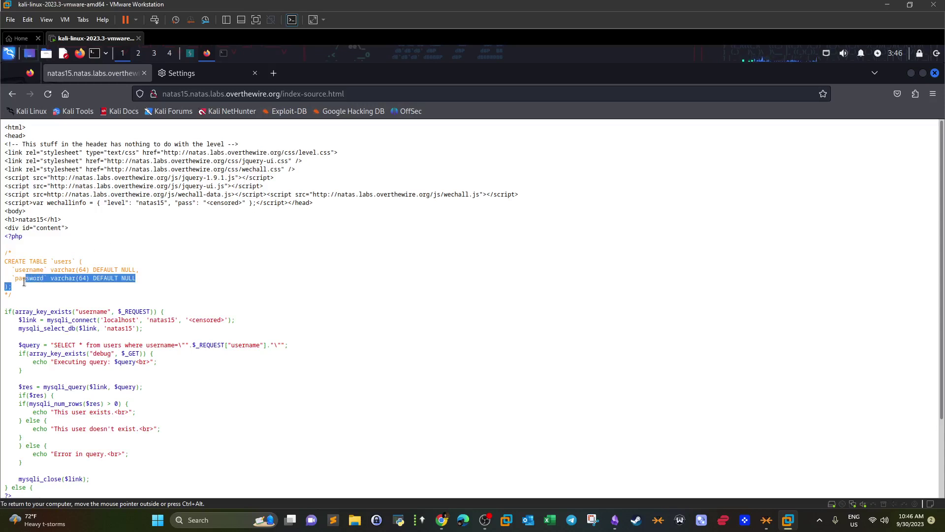
pyautogui.click(194, 279)
pyautogui.scroll(-1, 141, 170)
pyautogui.scroll(-2, 141, 170)
pyautogui.moveTo(33, 231); pyautogui.dragTo(4, 195)
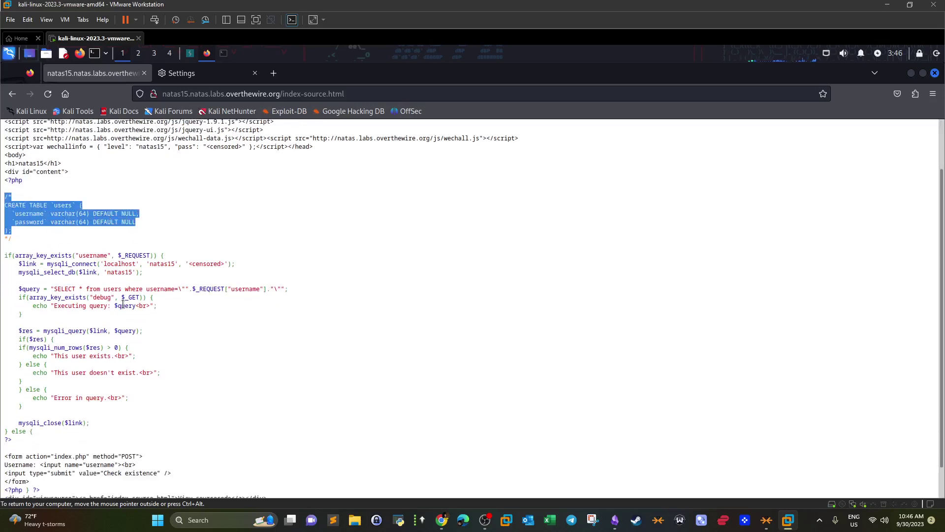
pyautogui.click(149, 276)
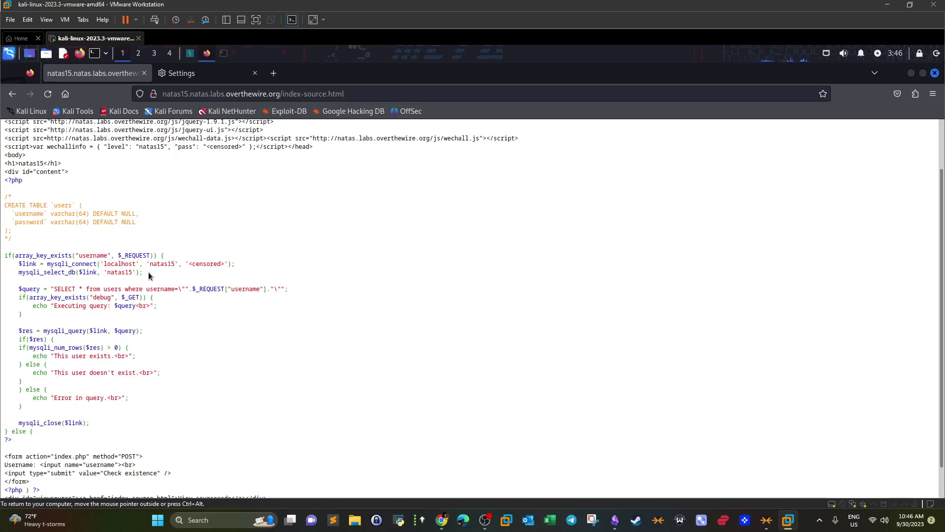
pyautogui.moveTo(105, 256); pyautogui.dragTo(72, 256)
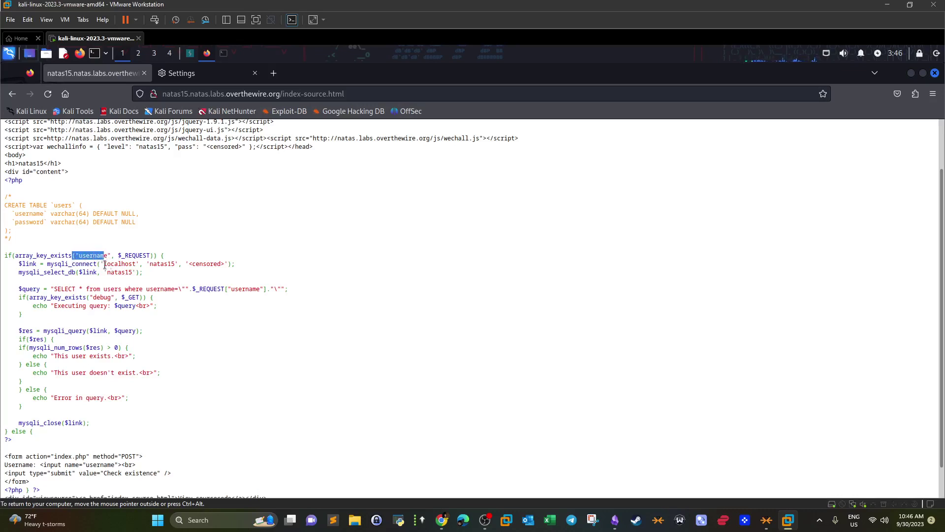
pyautogui.moveTo(147, 255); pyautogui.dragTo(125, 255)
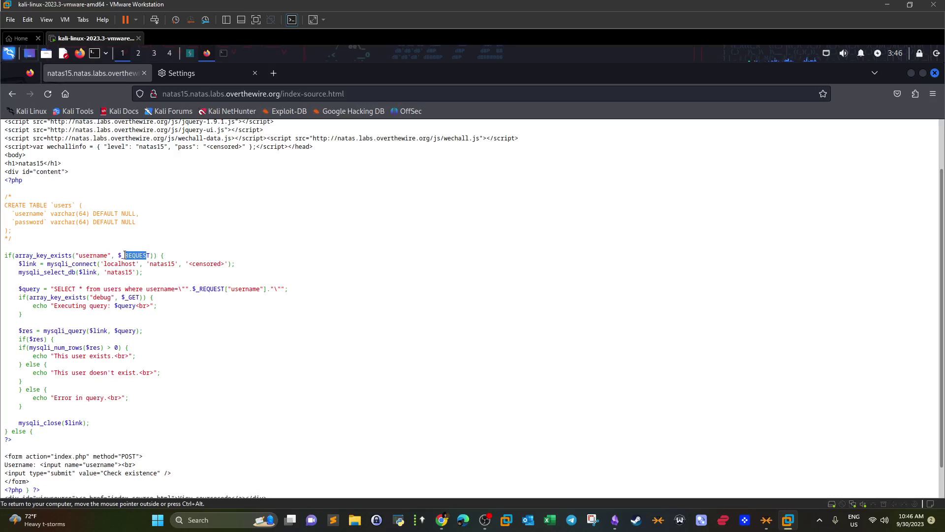
pyautogui.moveTo(32, 289); pyautogui.dragTo(270, 286)
pyautogui.click(276, 311)
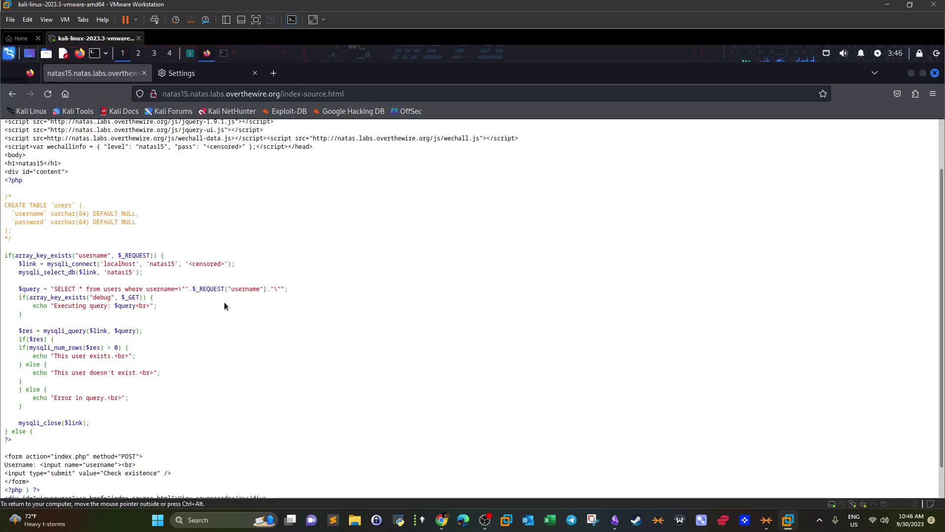
pyautogui.moveTo(25, 289); pyautogui.dragTo(164, 285)
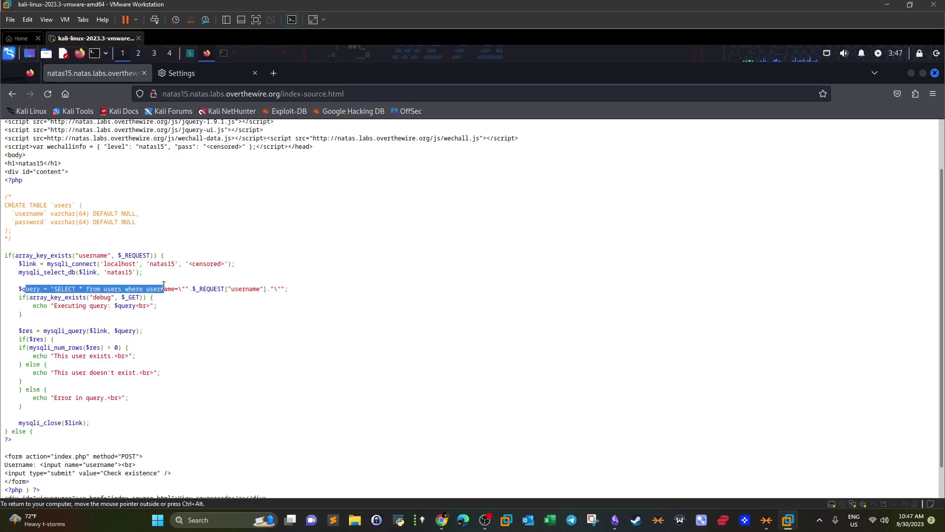
pyautogui.click(174, 299)
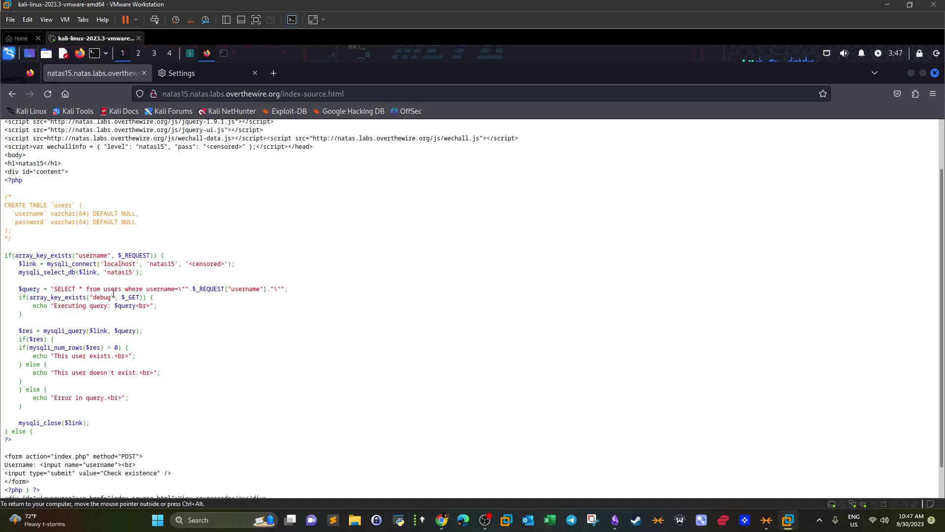
pyautogui.moveTo(52, 290); pyautogui.dragTo(178, 290)
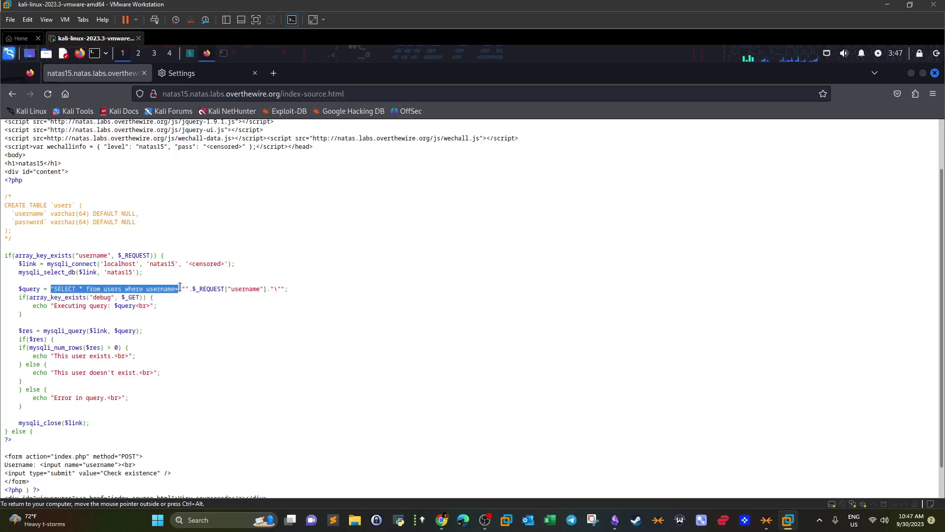
pyautogui.moveTo(270, 290); pyautogui.dragTo(185, 289)
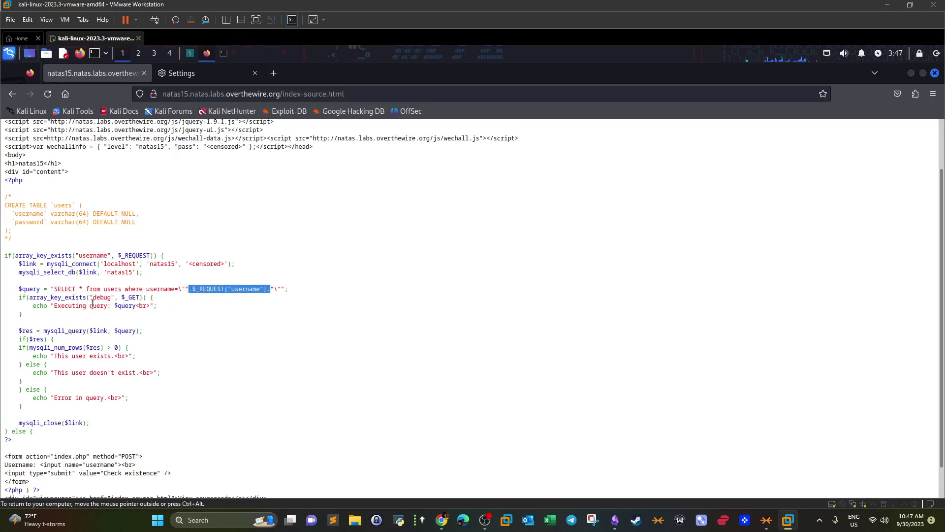
pyautogui.moveTo(92, 298); pyautogui.dragTo(109, 300)
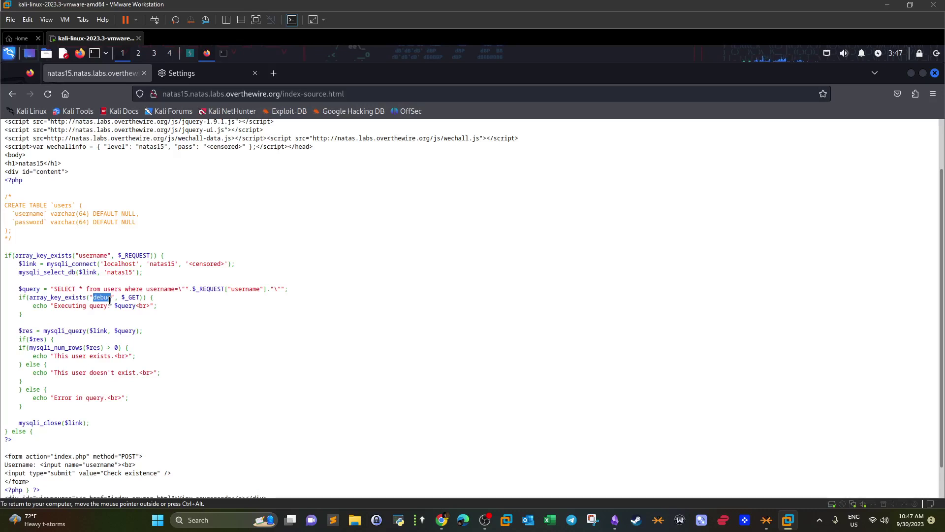
# Step: Highlight the query-echo line and the result-checking code in the PHP source
pyautogui.moveTo(157, 307); pyautogui.dragTo(43, 309)
pyautogui.click(98, 358)
pyautogui.moveTo(17, 331); pyautogui.dragTo(72, 359)
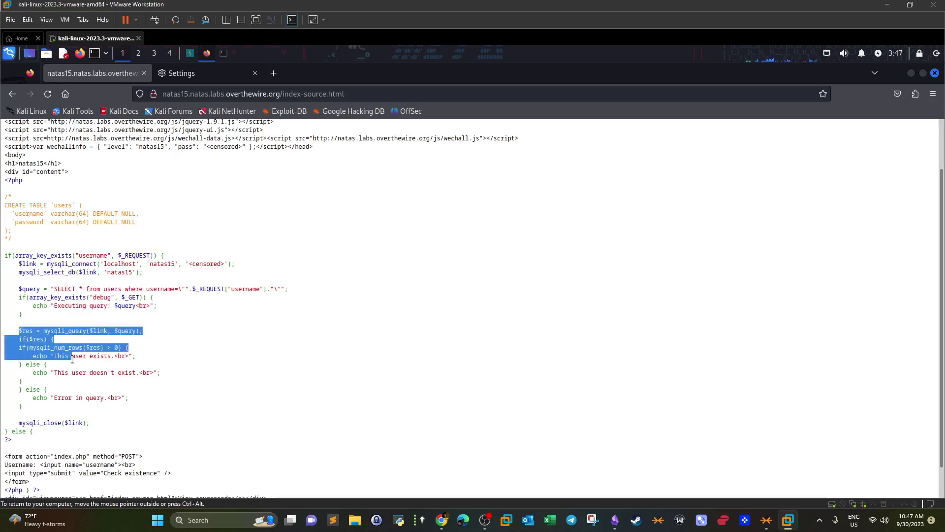
pyautogui.click(76, 362)
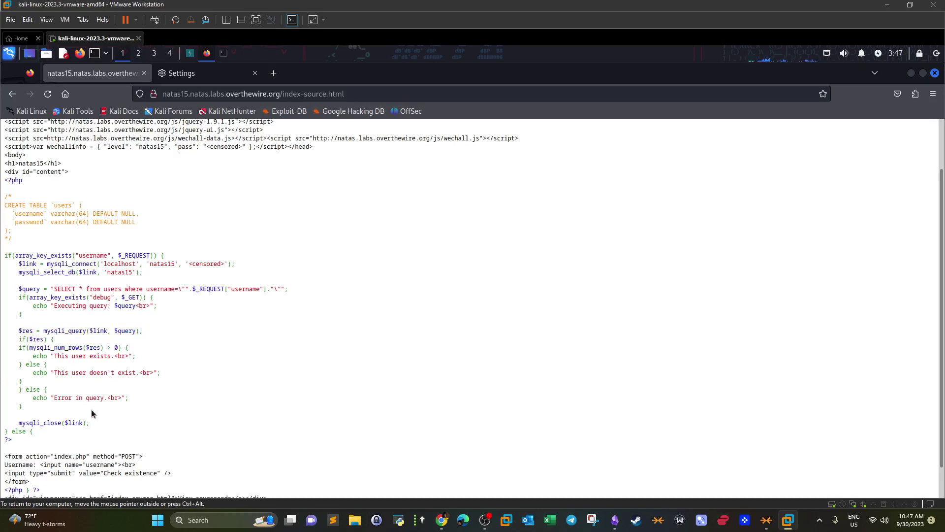
pyautogui.scroll(-2, 51, 301)
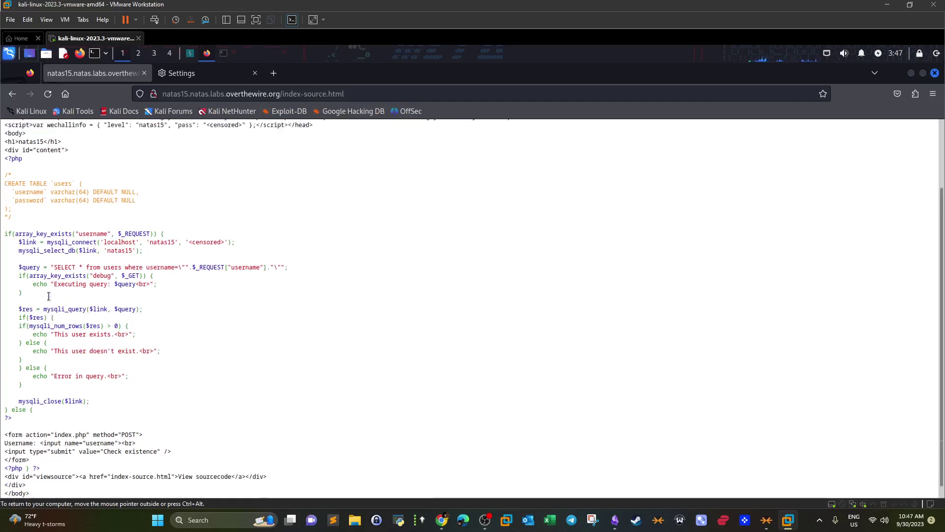
pyautogui.scroll(3, 48, 296)
# Step: Back on the Natas15 form, check whether the username natas16 exists
pyautogui.click(12, 94)
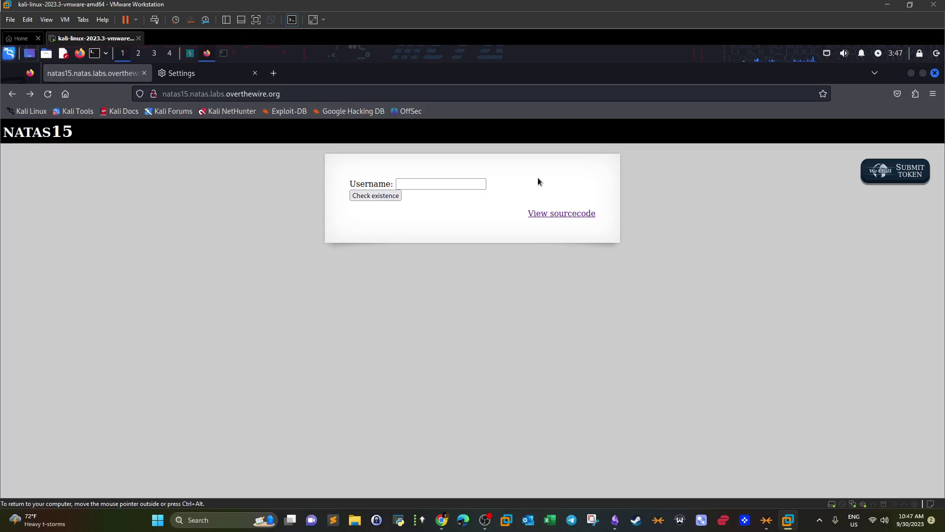
pyautogui.click(449, 180)
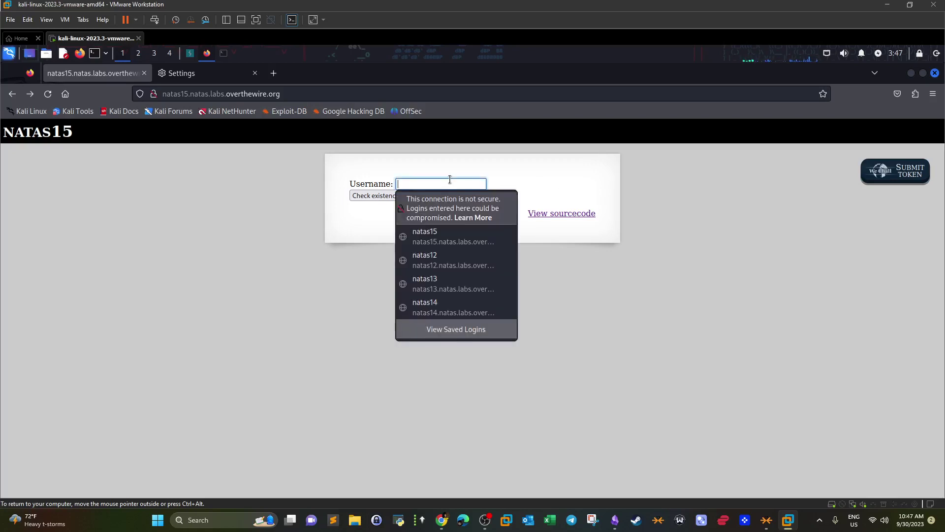
pyautogui.write('natas16')
pyautogui.click(605, 153)
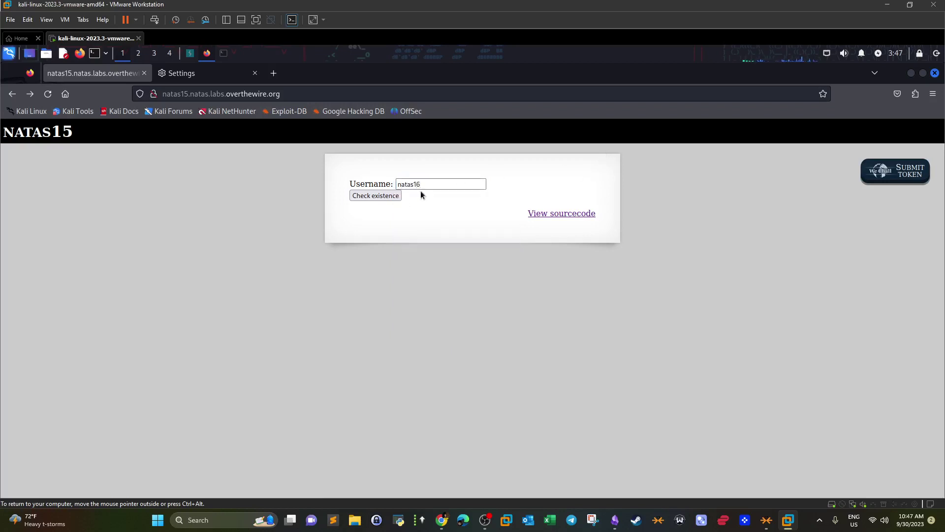
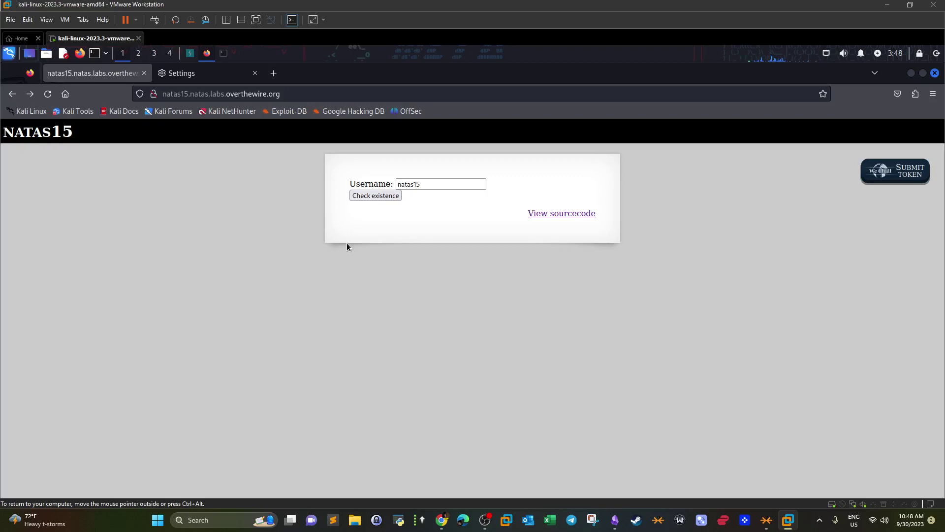
pyautogui.click(416, 186)
pyautogui.doubleClick(465, 184)
pyautogui.click(453, 340)
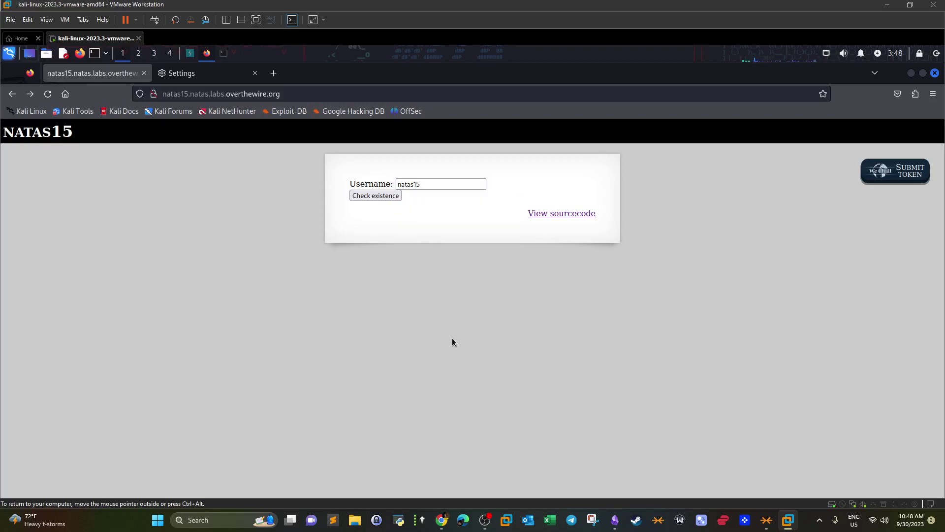